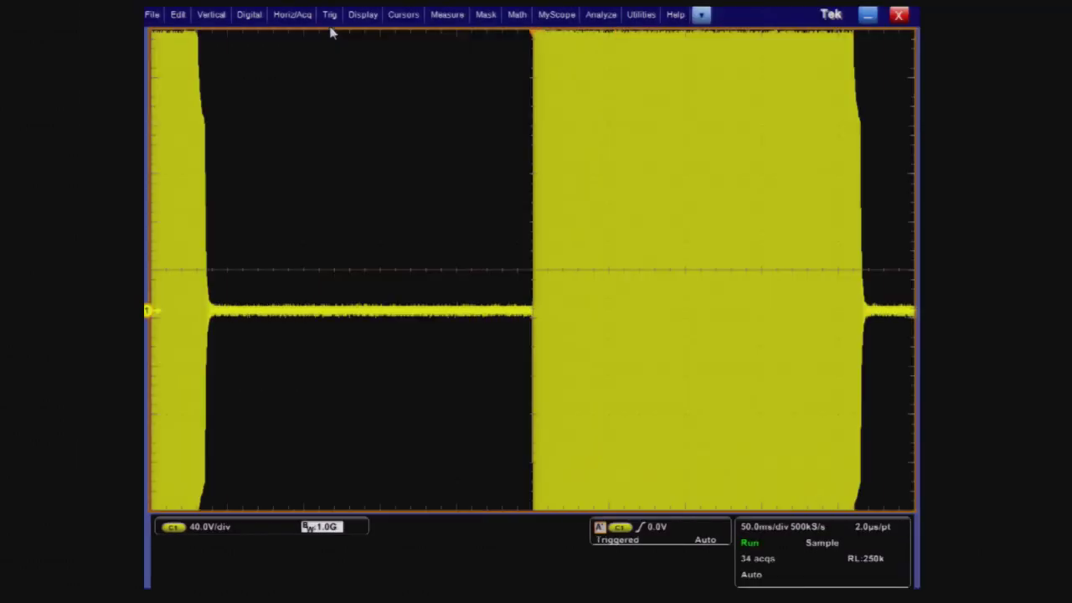
# Set the trigger holdoff to a fixed Time of 300 ms
pyautogui.click(329, 15)
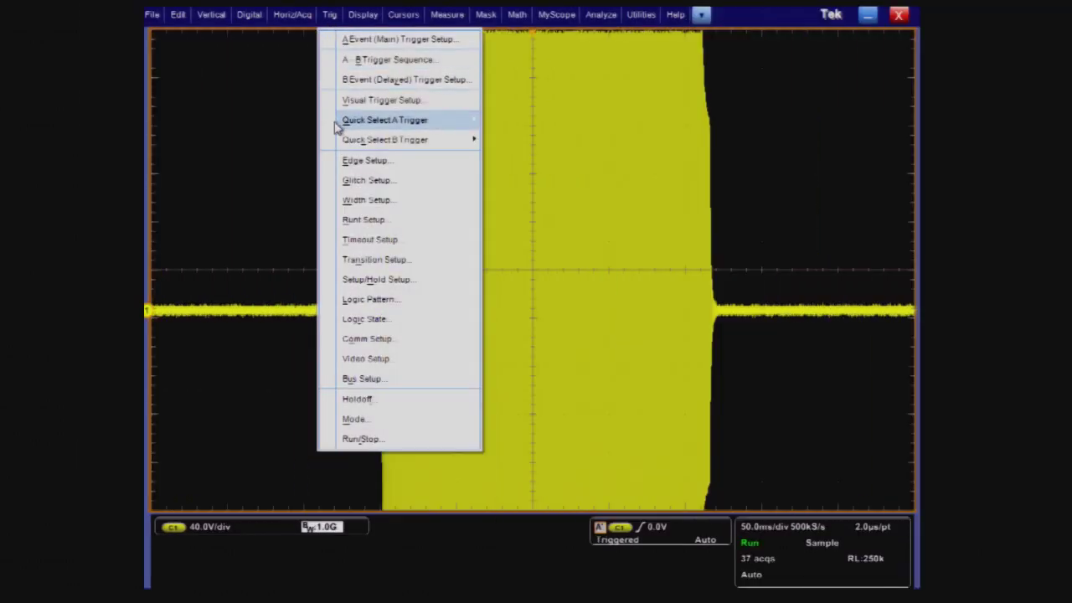
pyautogui.click(358, 399)
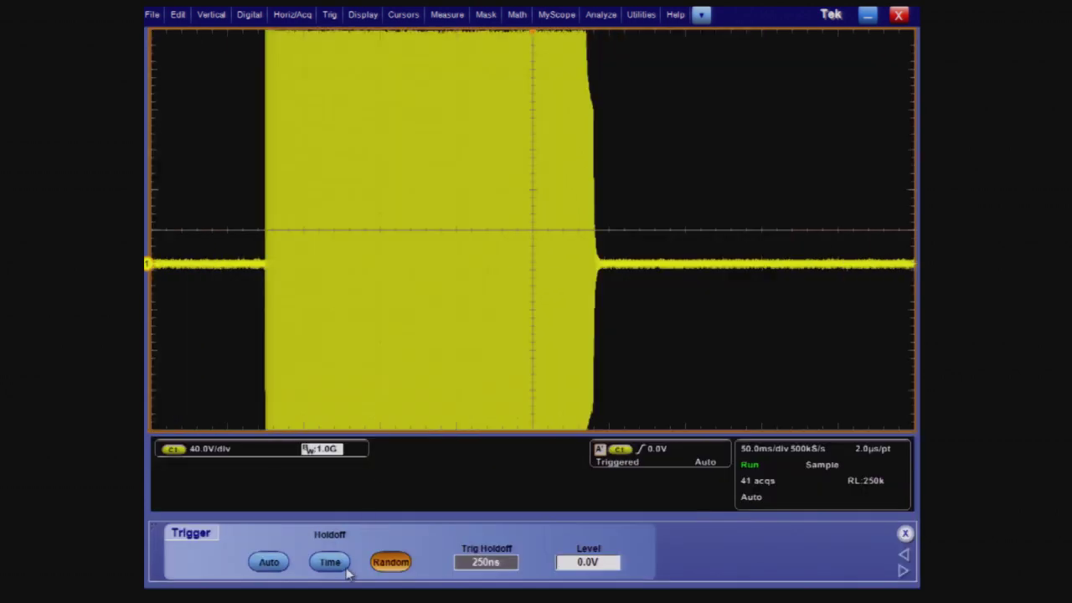
pyautogui.click(335, 566)
pyautogui.click(492, 562)
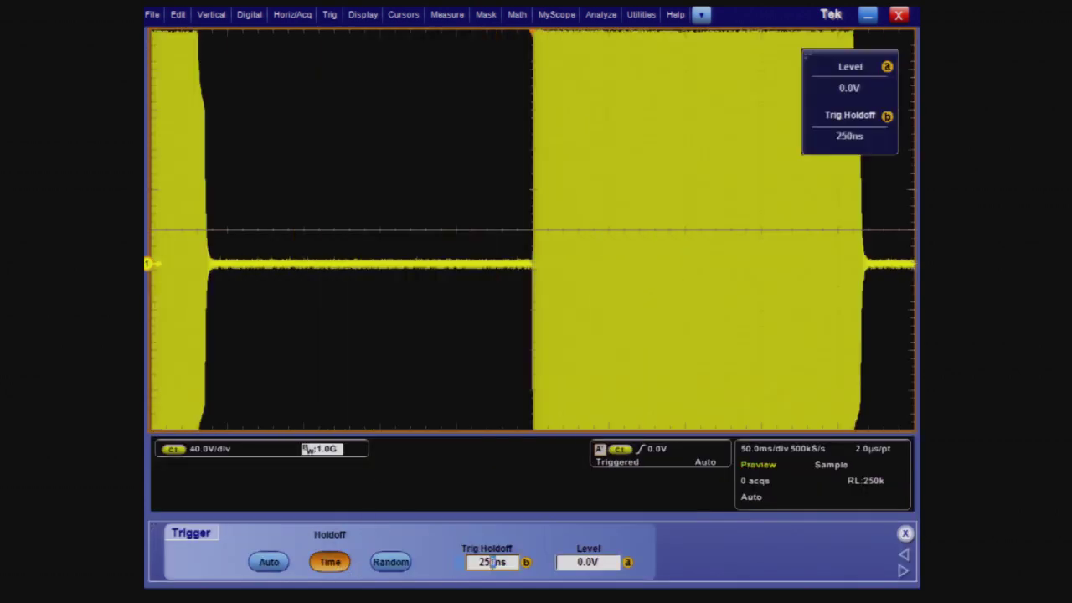
pyautogui.click(492, 561)
pyautogui.click(538, 304)
pyautogui.doubleClick(465, 333)
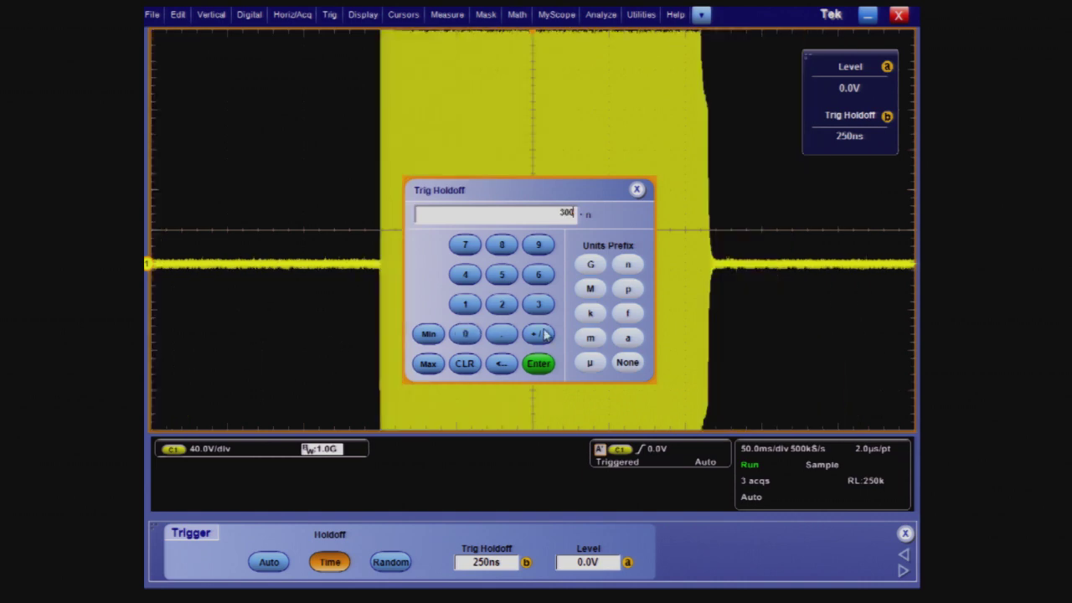
pyautogui.click(590, 338)
pyautogui.click(538, 362)
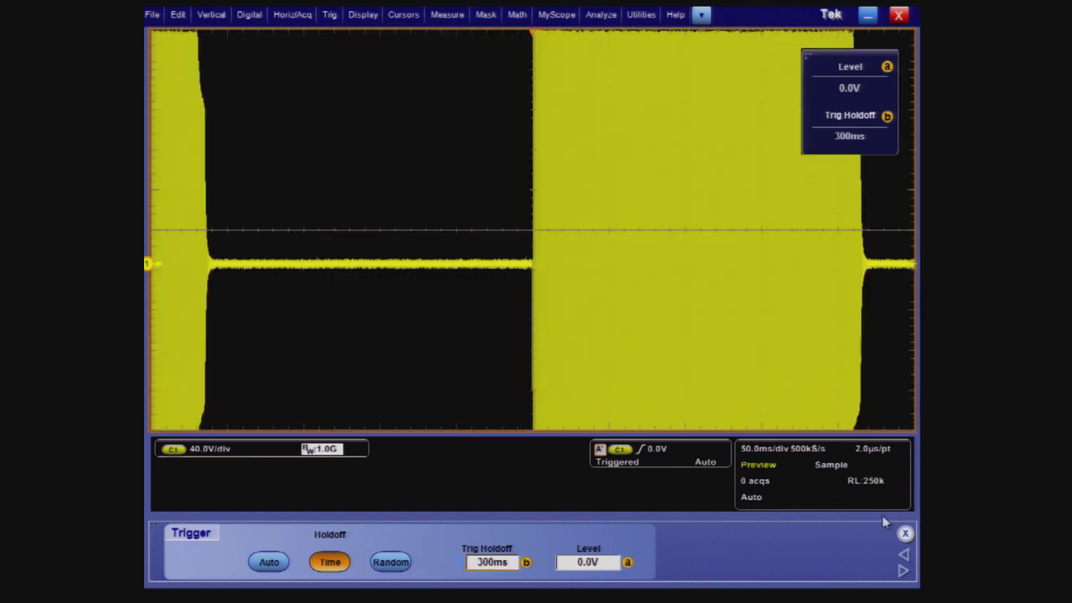
pyautogui.click(904, 533)
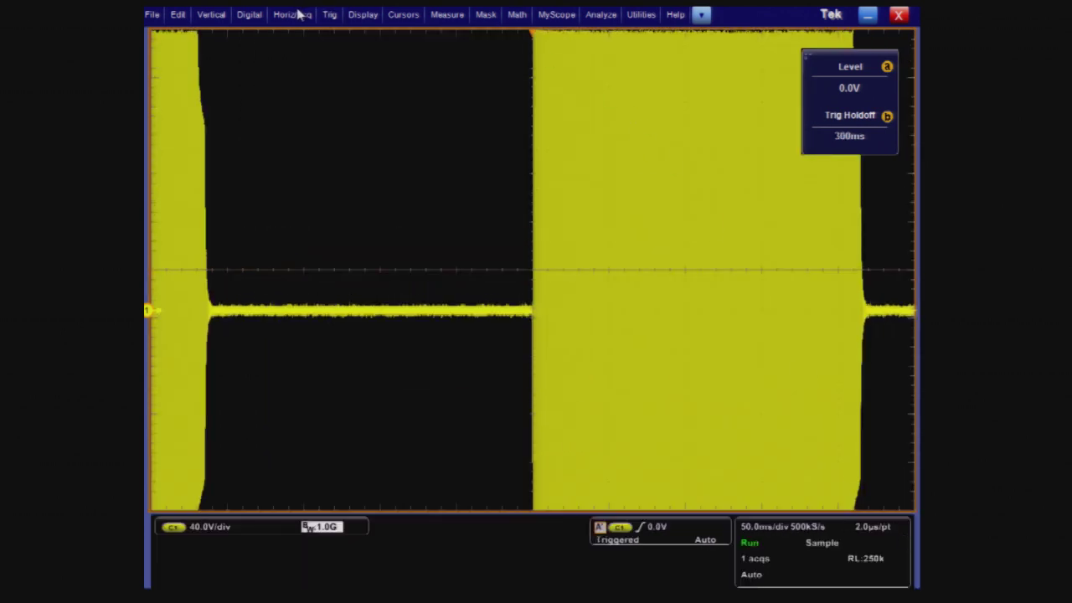
# Raise the horizontal sample rate from 500 kS/s to 2.0 MS/s
pyautogui.click(299, 14)
pyautogui.click(298, 40)
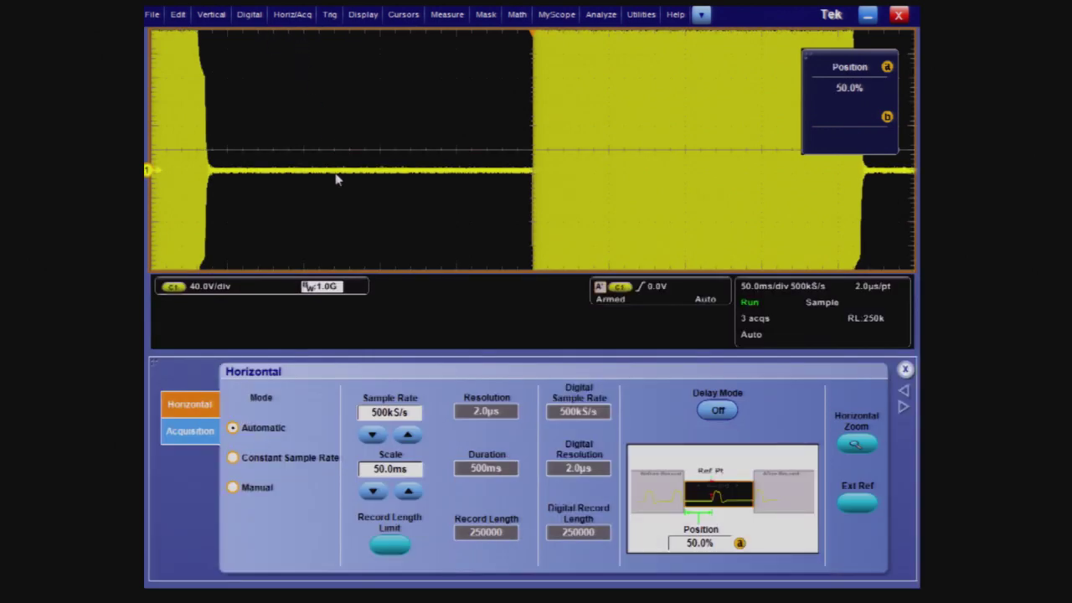
pyautogui.click(408, 434)
pyautogui.click(408, 433)
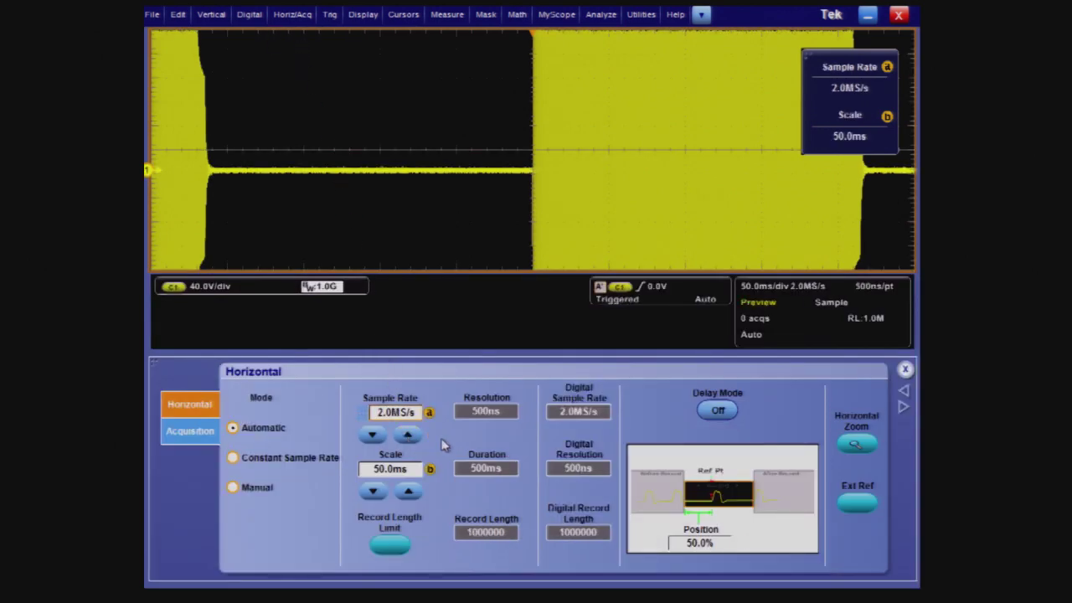
pyautogui.click(904, 370)
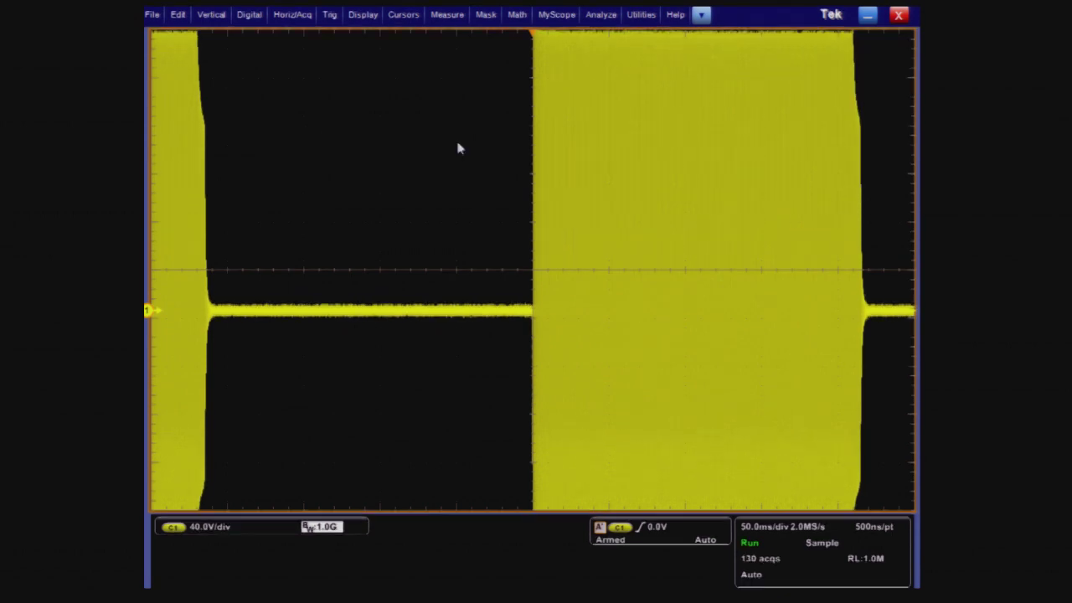
# Browse the Math 1 editor's Filter tab and Load dialog, then cancel and close Math Setup unchanged
pyautogui.click(516, 15)
pyautogui.click(520, 37)
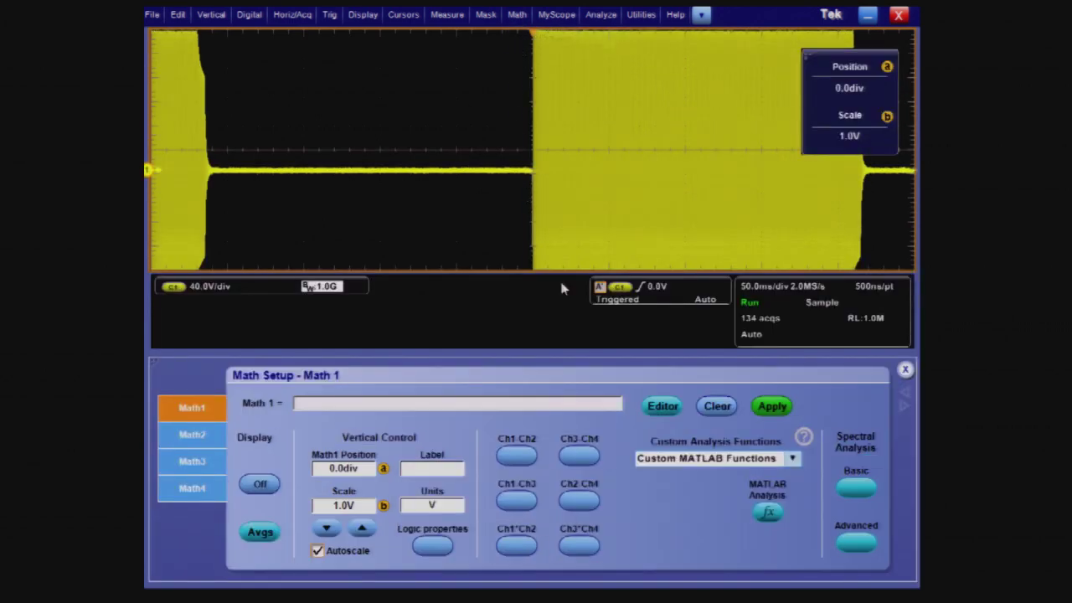
pyautogui.click(666, 407)
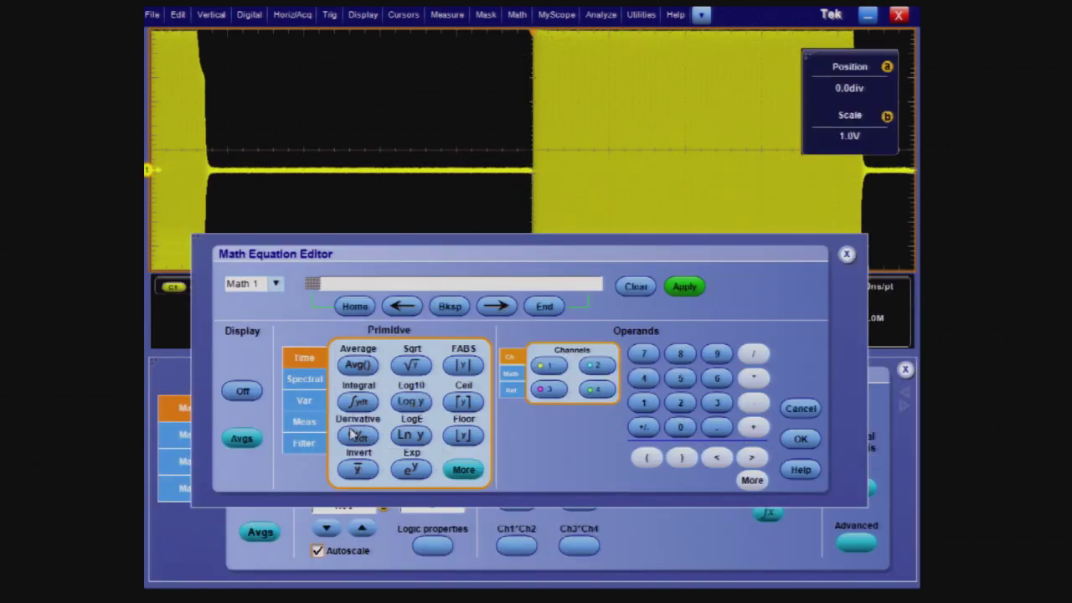
pyautogui.click(303, 444)
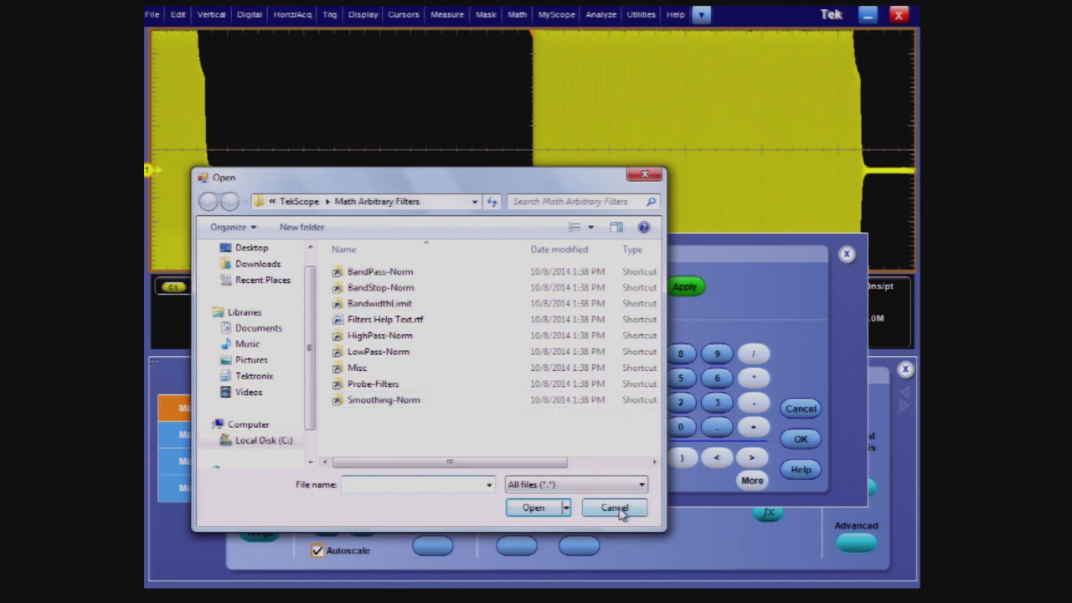
pyautogui.click(615, 508)
pyautogui.click(801, 409)
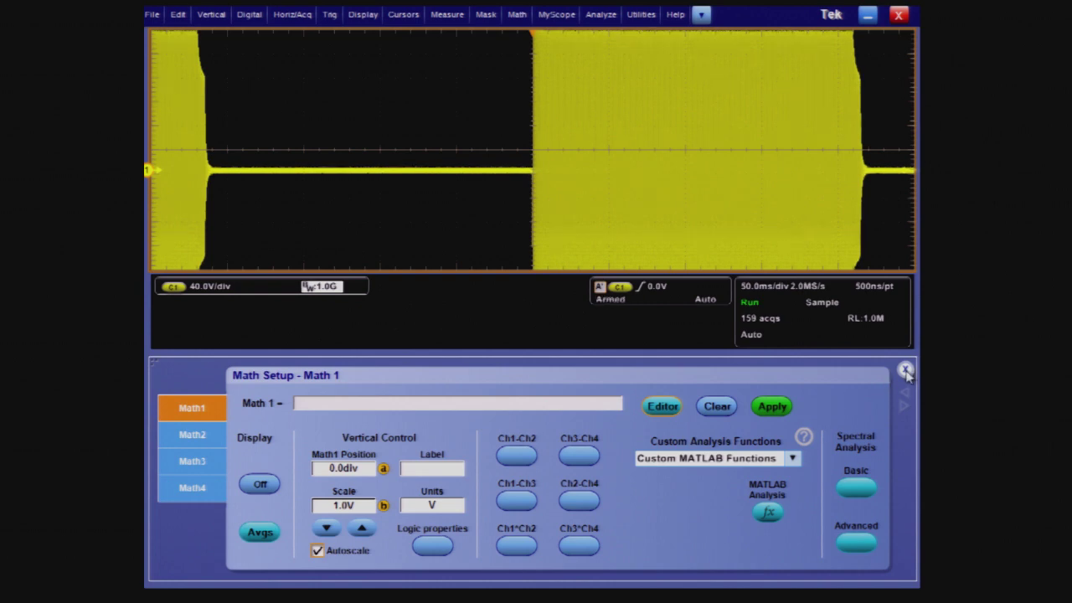
pyautogui.click(905, 370)
pyautogui.click(292, 15)
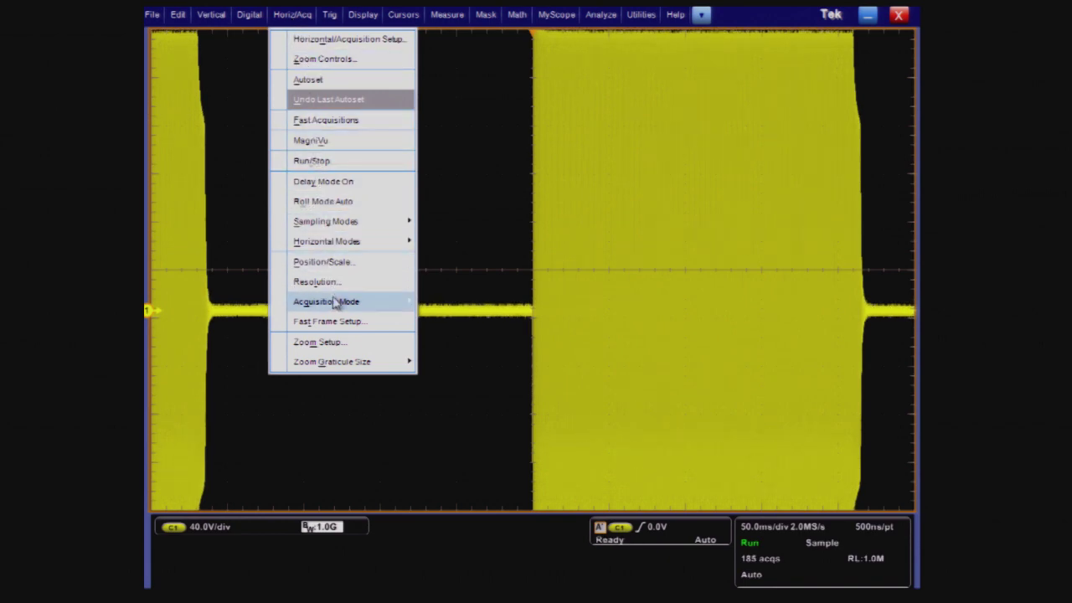
# Change the Horiz/Acq acquisition mode from Sample to Hi Res
pyautogui.moveTo(337, 305)
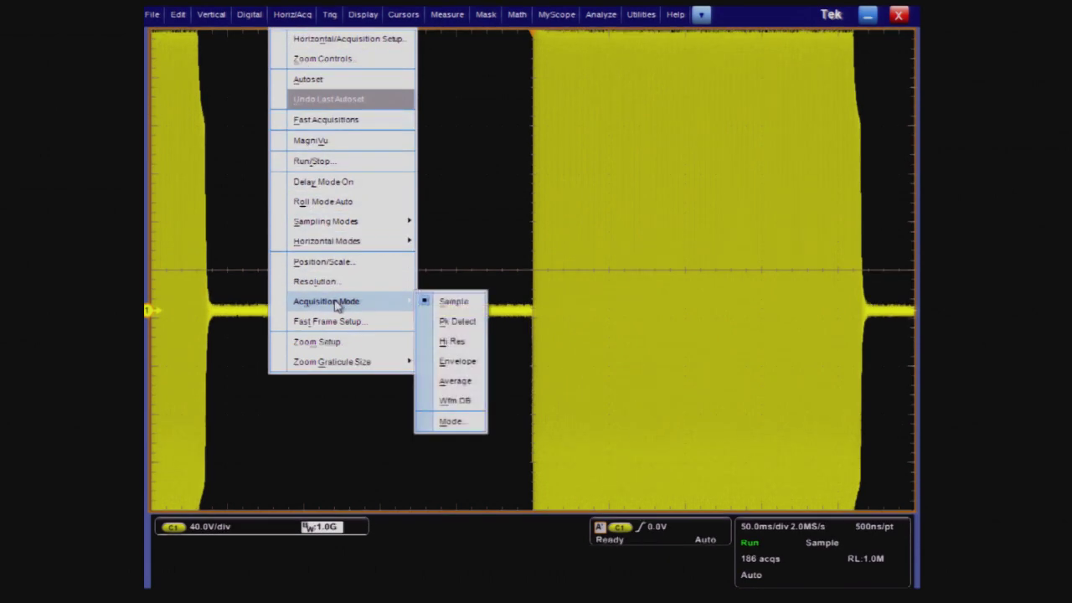
pyautogui.click(467, 344)
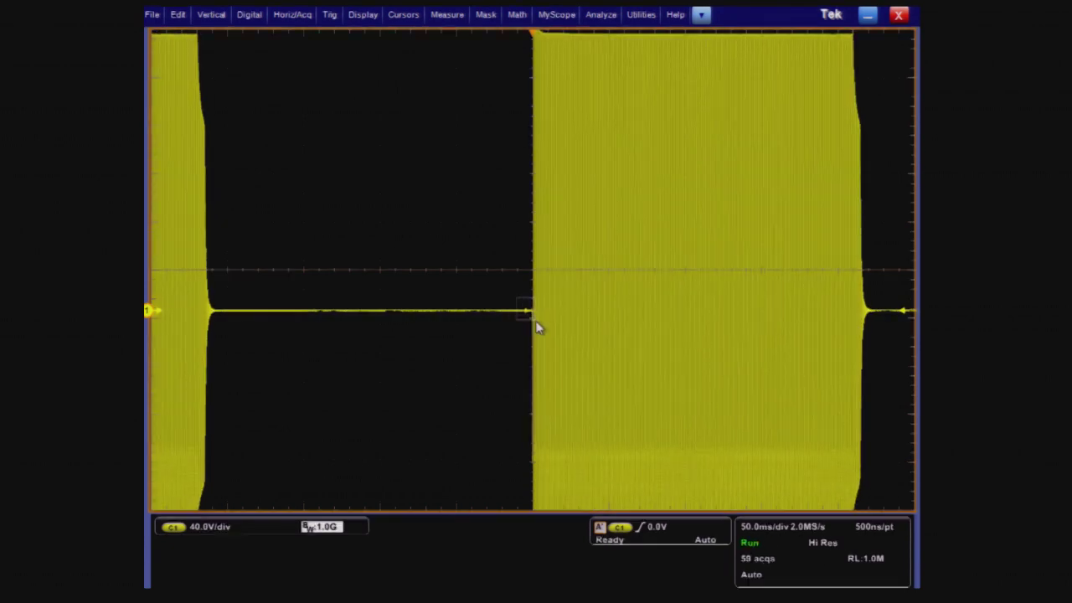
pyautogui.rightClick(535, 323)
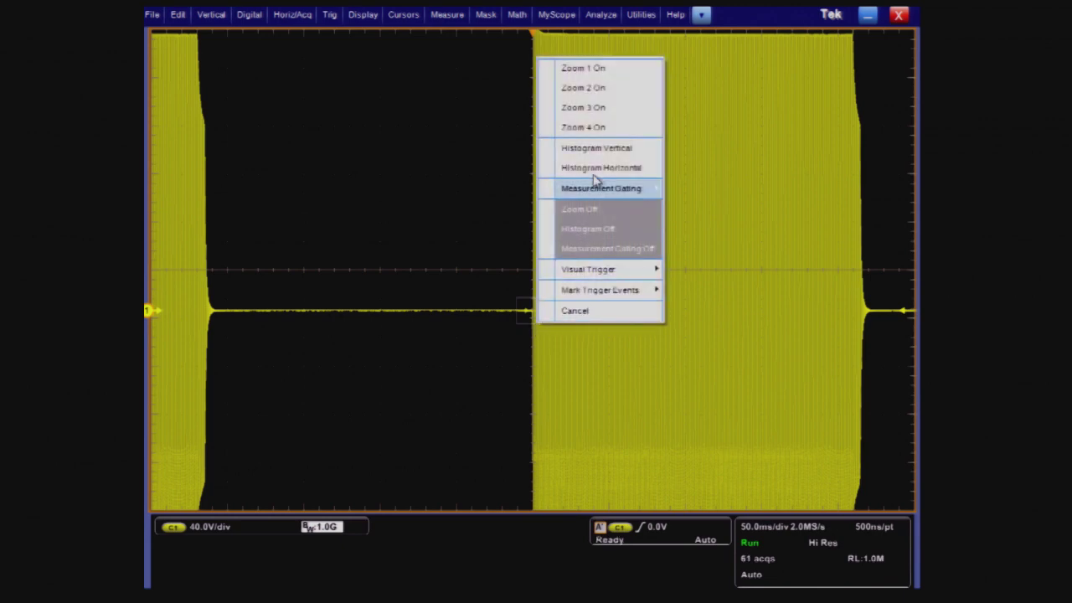
# Turn on Zoom 1 and resize its box around the small ringing before the burst
pyautogui.click(594, 71)
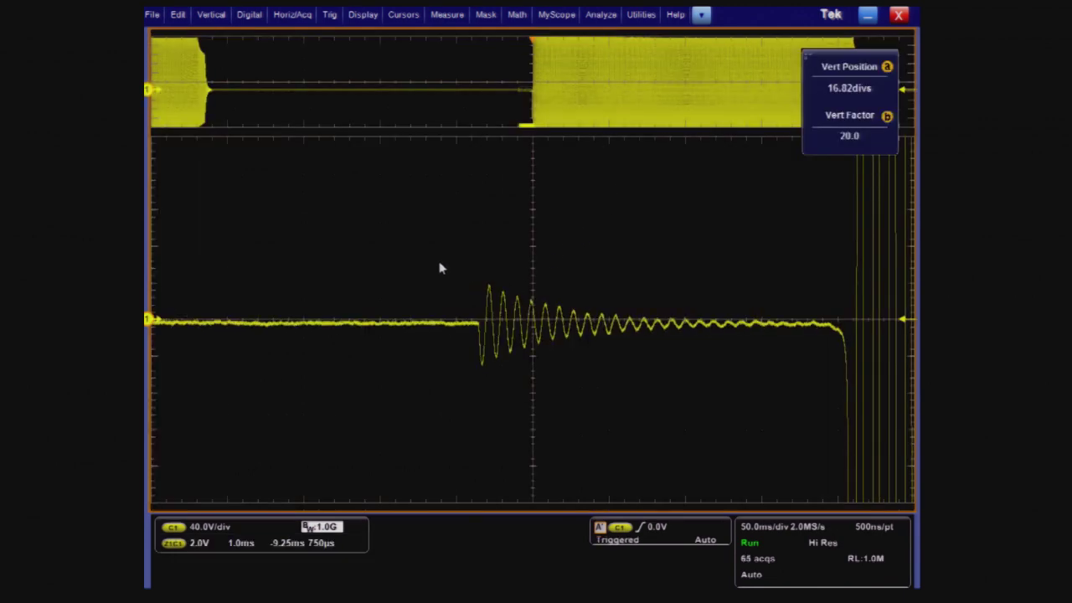
pyautogui.moveTo(439, 263)
pyautogui.mouseDown()
pyautogui.moveTo(582, 332)
pyautogui.moveTo(849, 419)
pyautogui.moveTo(866, 440)
pyautogui.mouseUp()
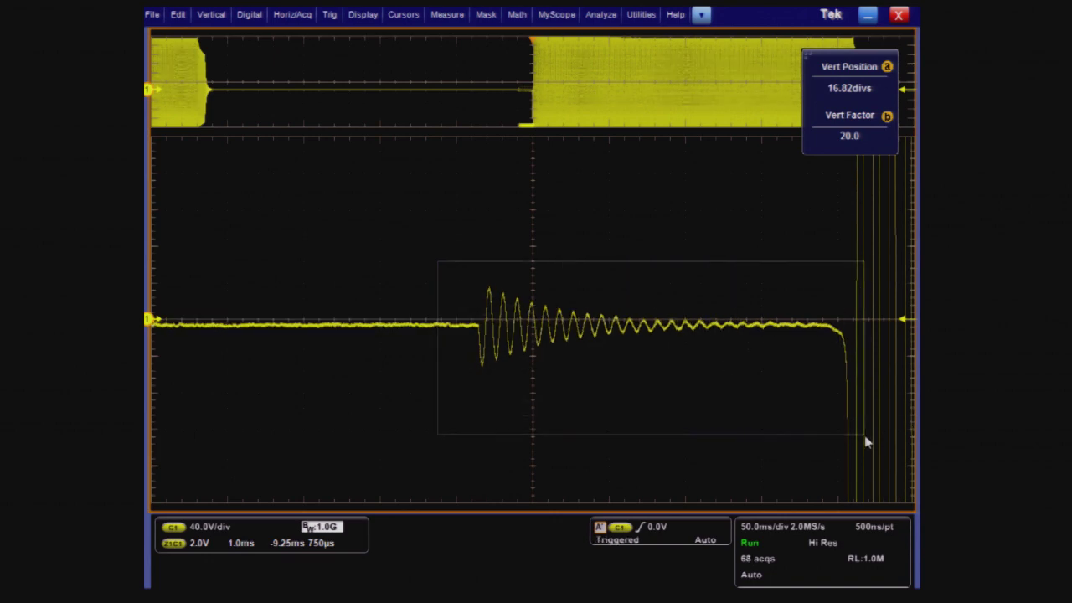
pyautogui.moveTo(873, 246)
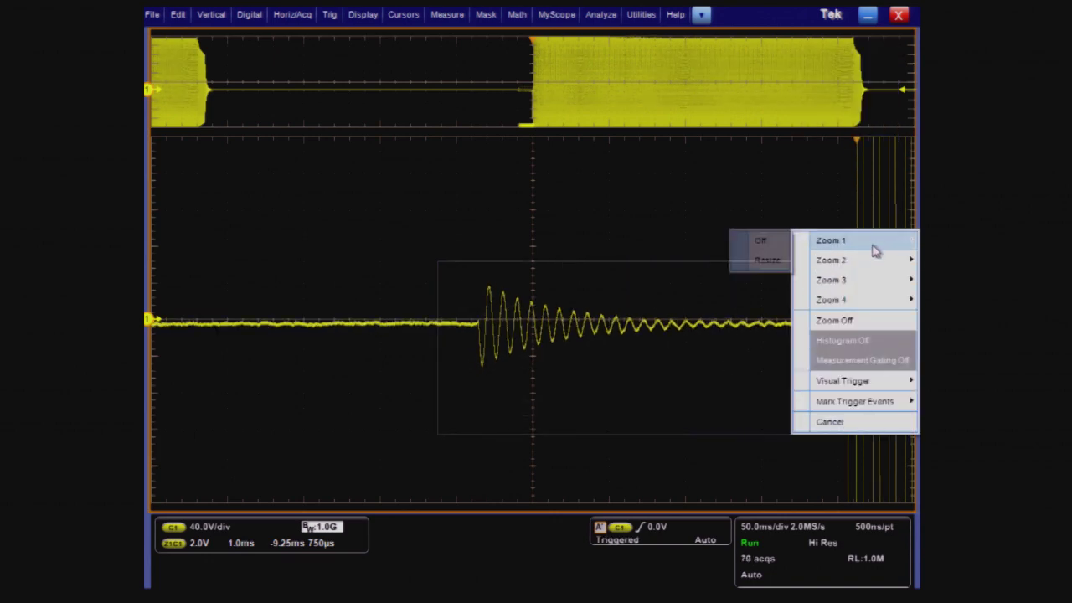
pyautogui.click(780, 267)
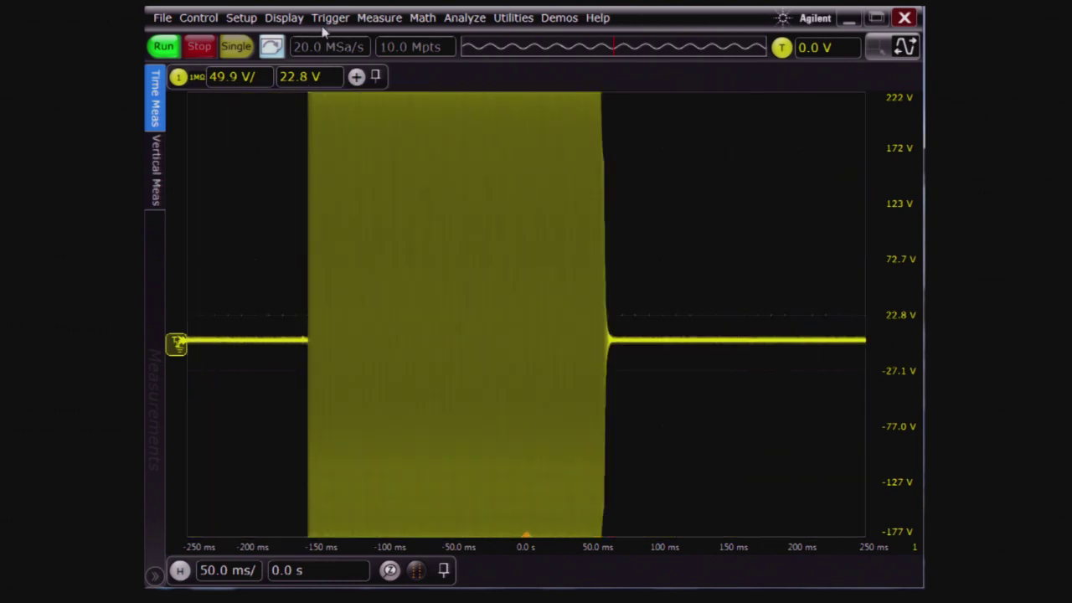
# Enter a 300 ms Holdoff Time in Infiniium's Trigger Conditioning dialog
pyautogui.click(329, 18)
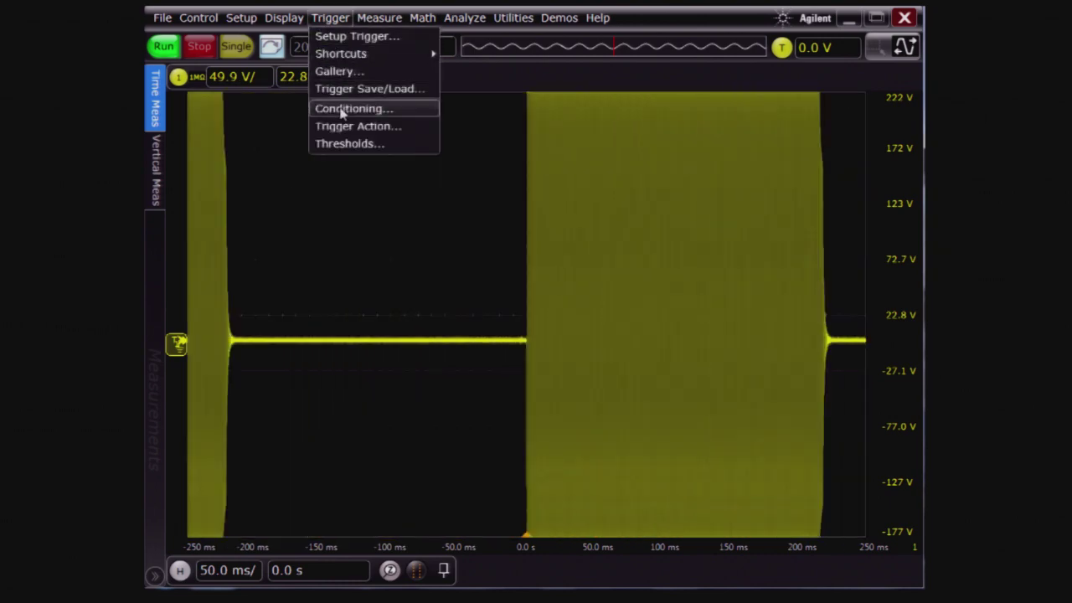
pyautogui.click(341, 108)
pyautogui.click(240, 205)
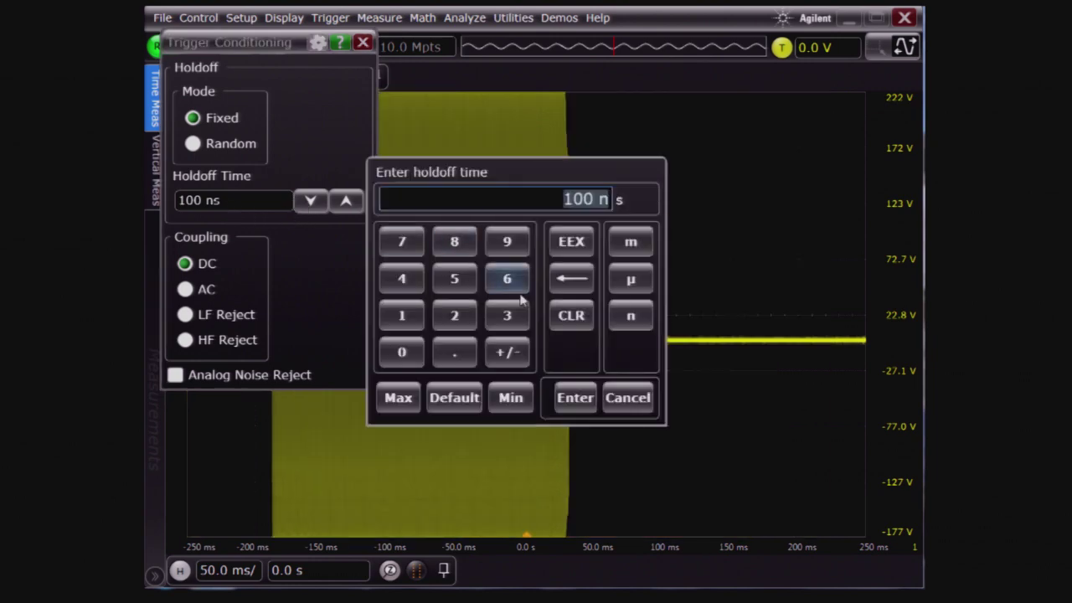
pyautogui.click(506, 315)
pyautogui.click(401, 352)
pyautogui.click(401, 353)
pyautogui.click(630, 242)
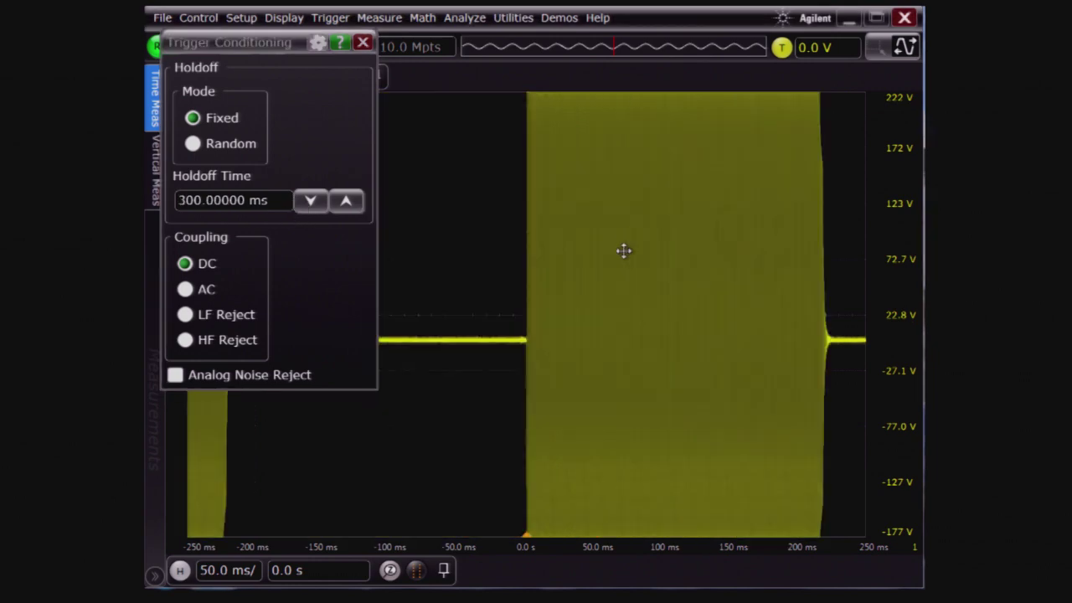
pyautogui.click(363, 42)
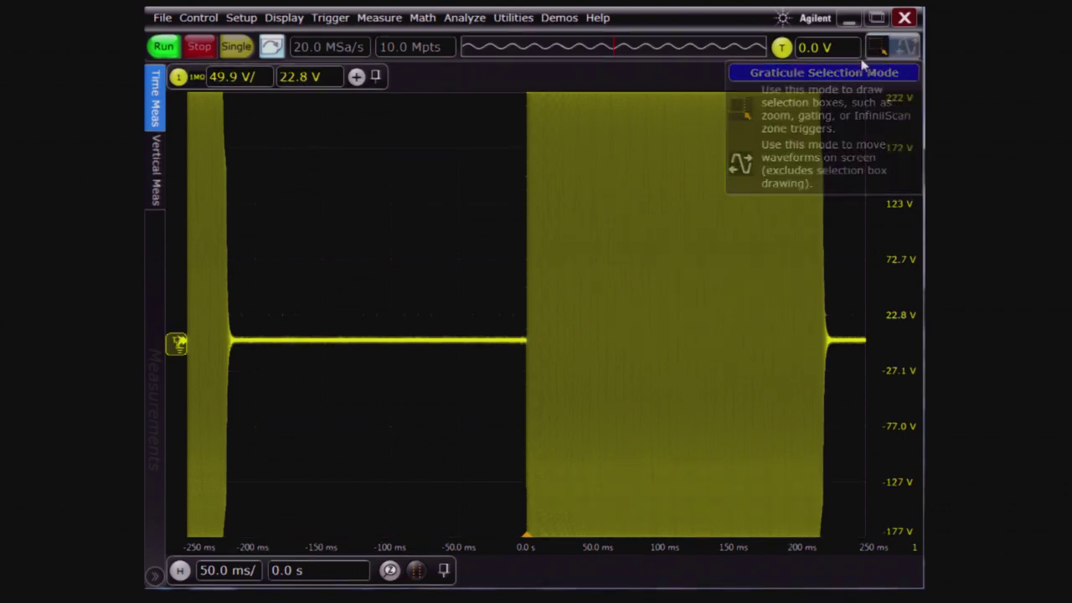
# Draw a graticule selection box at 0 s and create a Horizontal Waveform Zoom of it
pyautogui.click(888, 46)
pyautogui.moveTo(513, 342); pyautogui.dragTo(536, 365)
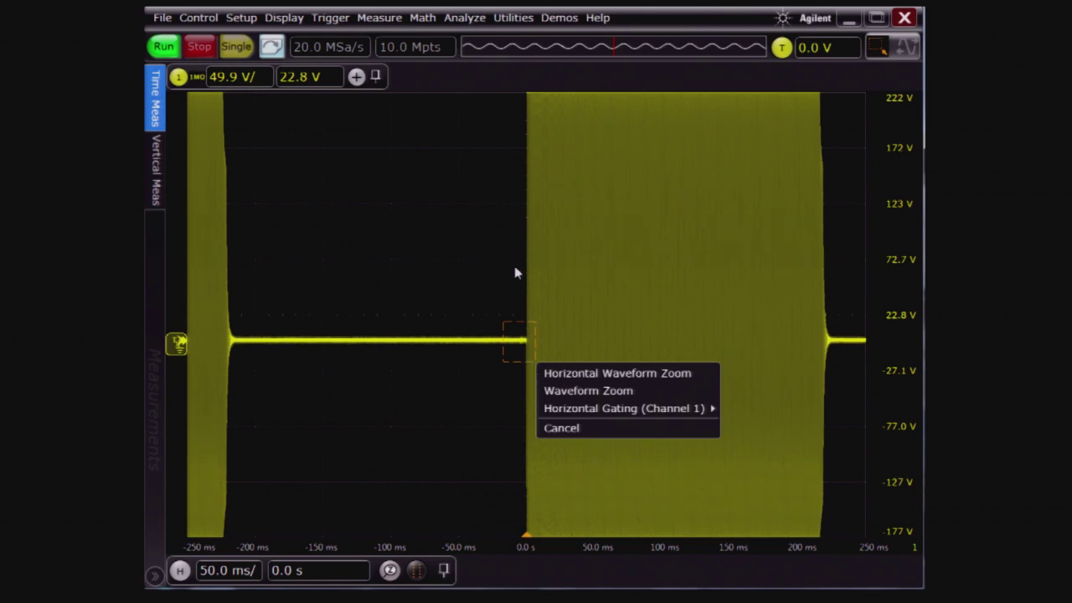
pyautogui.click(504, 289)
pyautogui.click(503, 291)
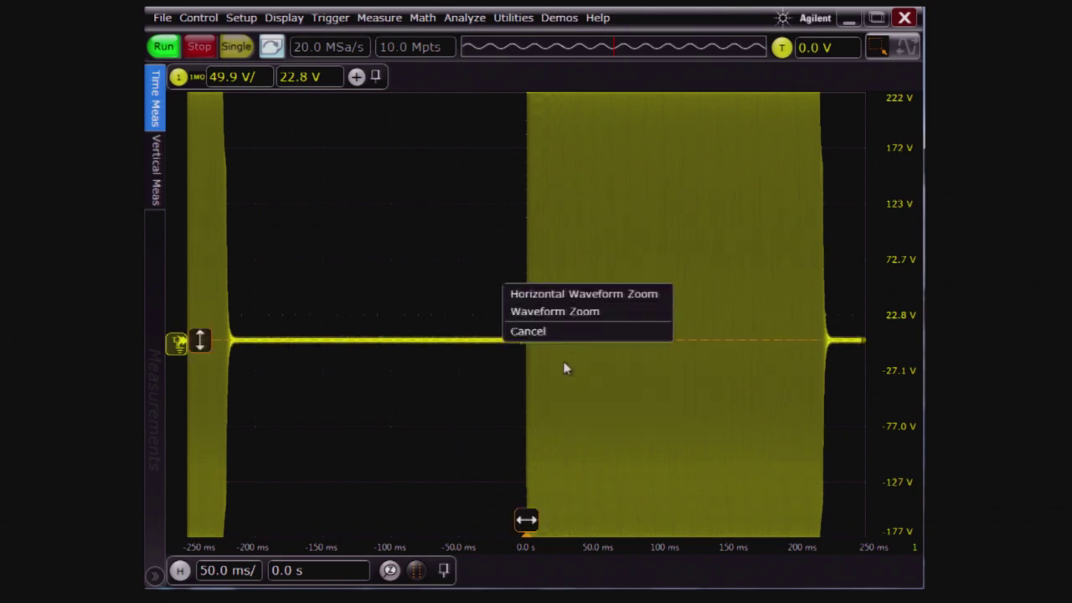
pyautogui.click(574, 334)
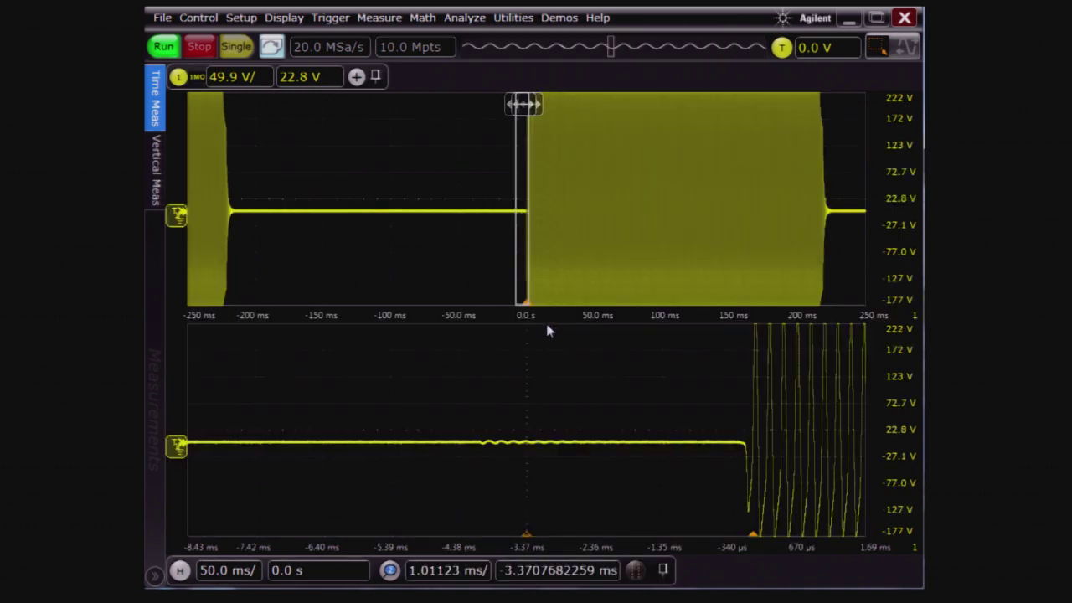
pyautogui.click(421, 17)
# Turn on f1 Magnify of Channel 1 with manual scales of 1 V/div and 24 ms/div
pyautogui.click(417, 36)
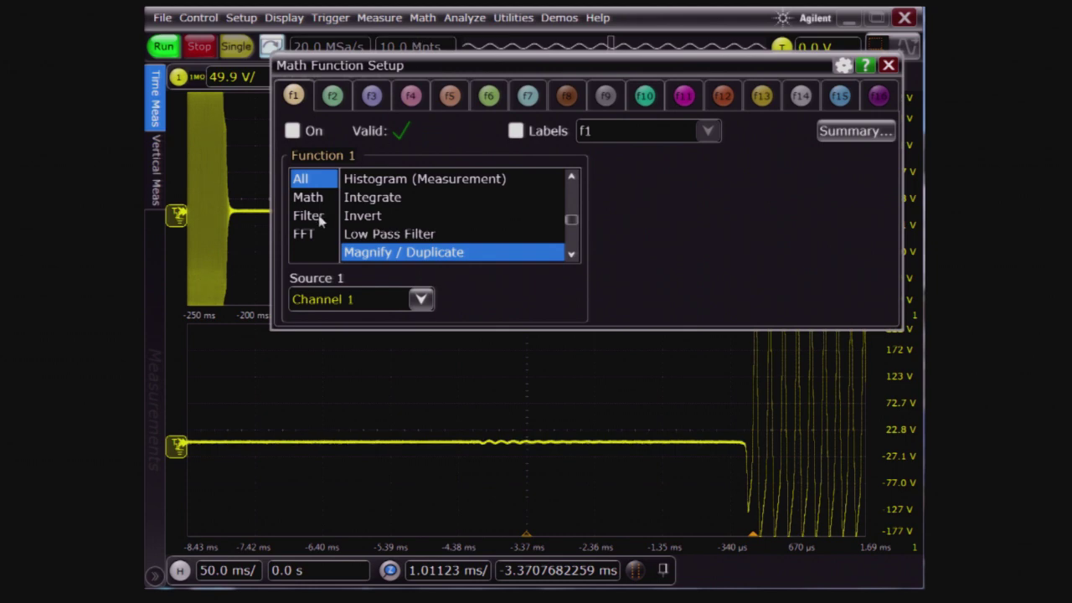
pyautogui.click(292, 131)
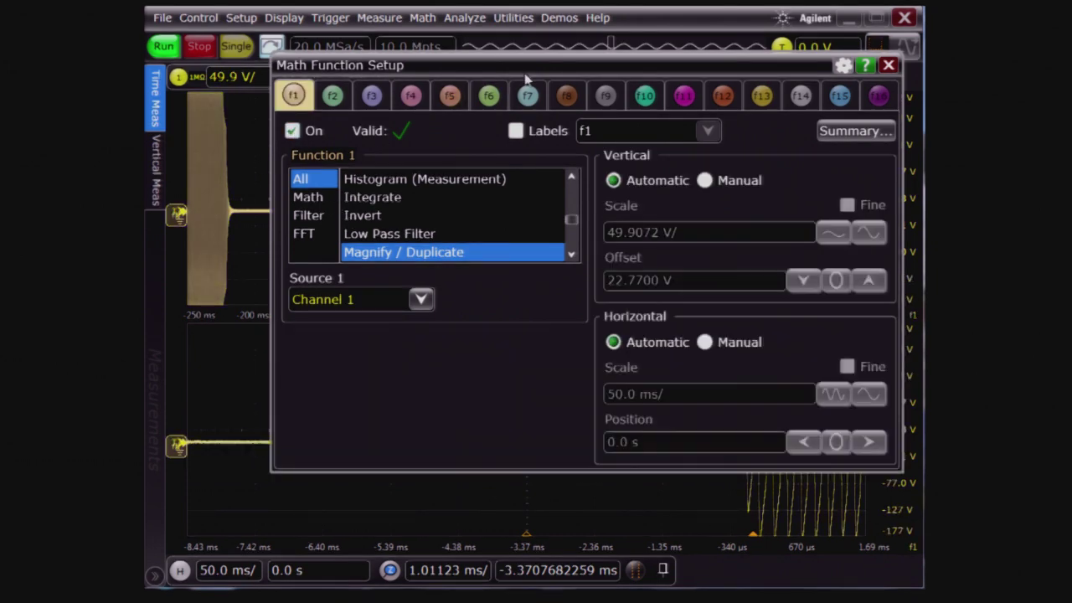
pyautogui.click(671, 179)
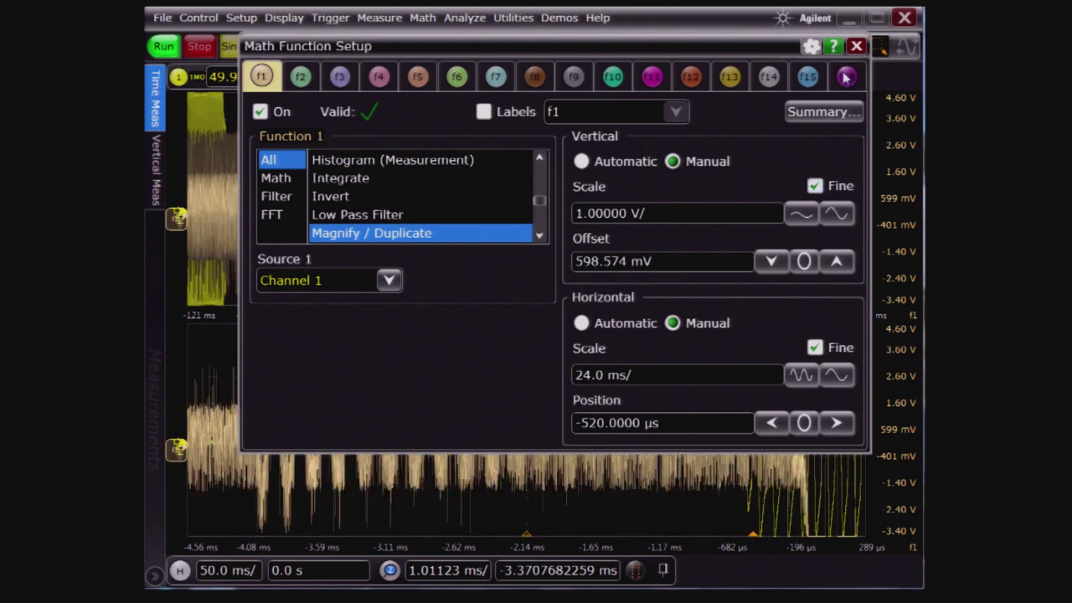
pyautogui.click(855, 46)
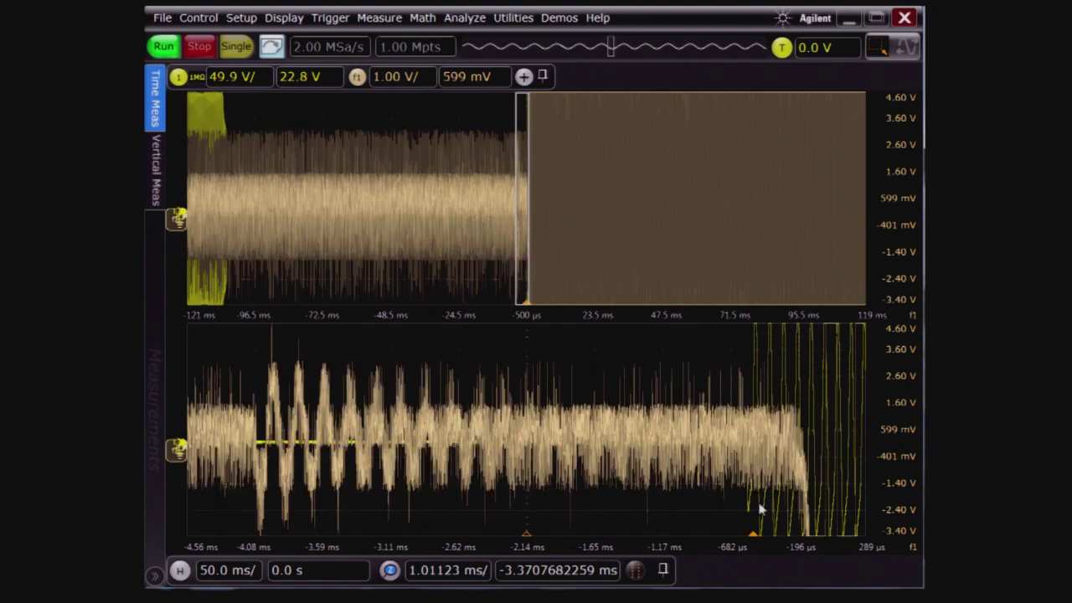
pyautogui.click(248, 21)
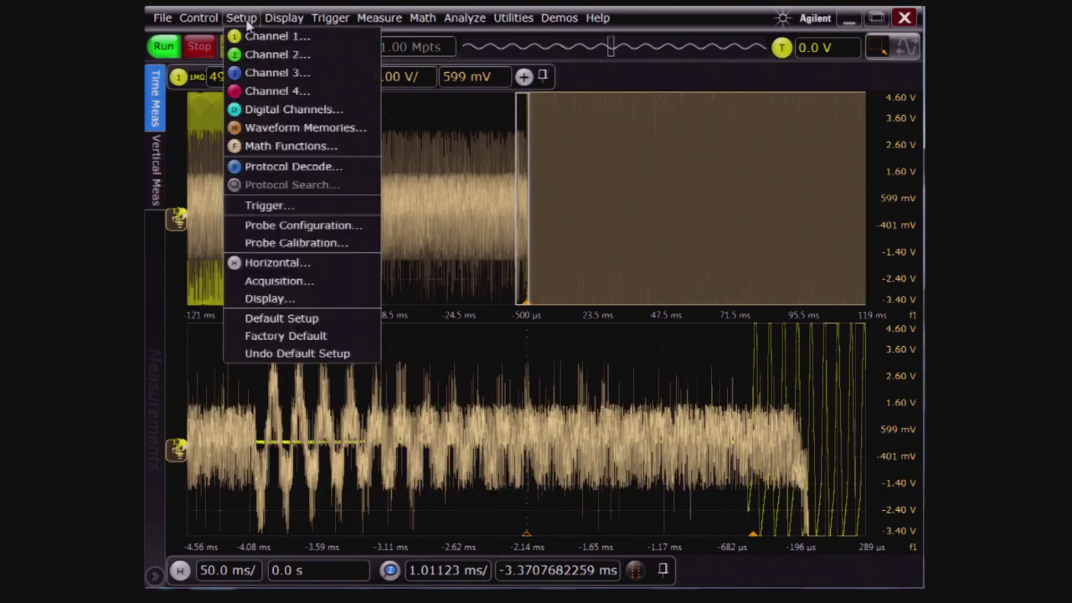
# Select High Resolution as the Acquisition Mode in Infiniium's Acquisition Setup
pyautogui.click(300, 283)
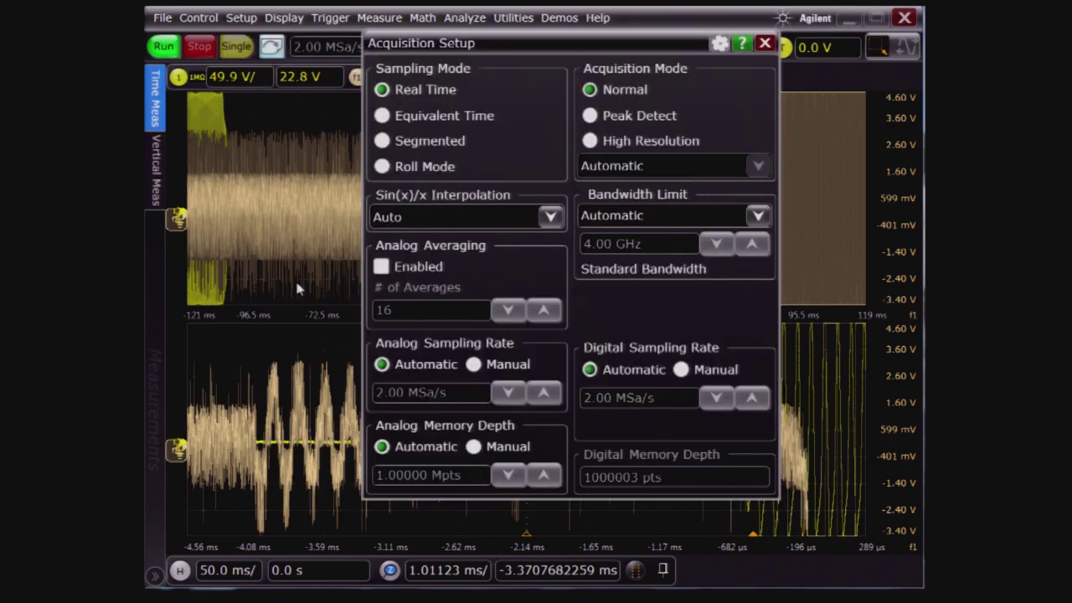
pyautogui.click(590, 142)
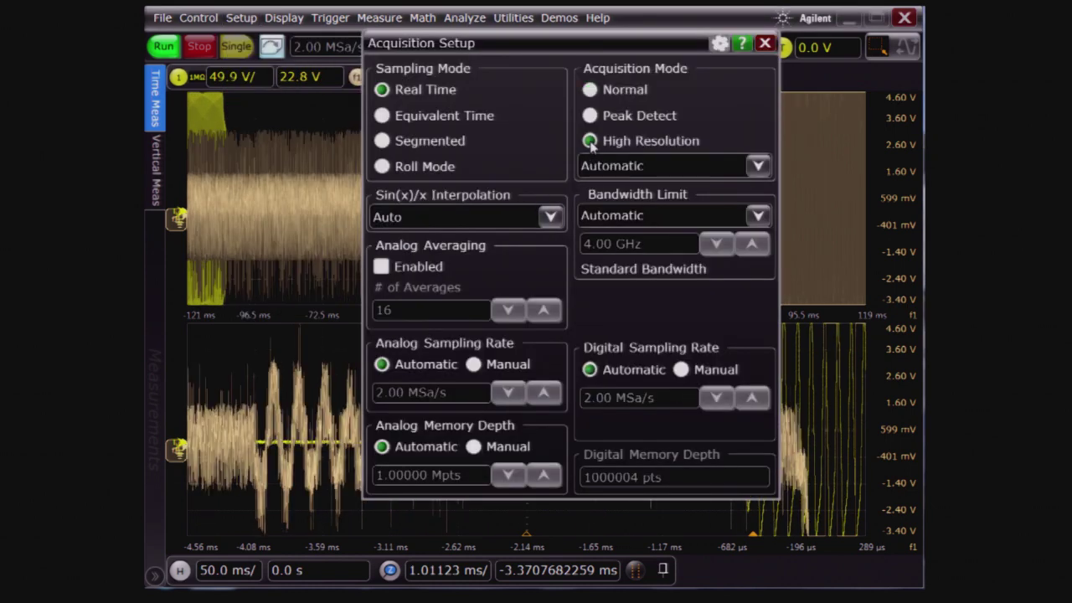
pyautogui.click(764, 43)
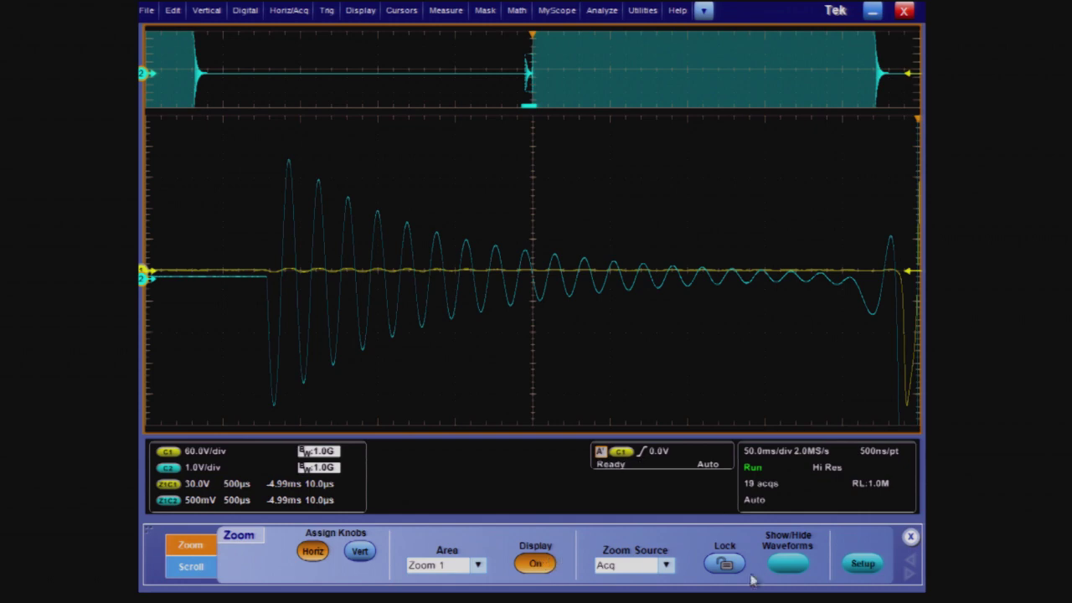
# Close the Zoom control panel at the bottom of the TekScope screen
pyautogui.click(911, 538)
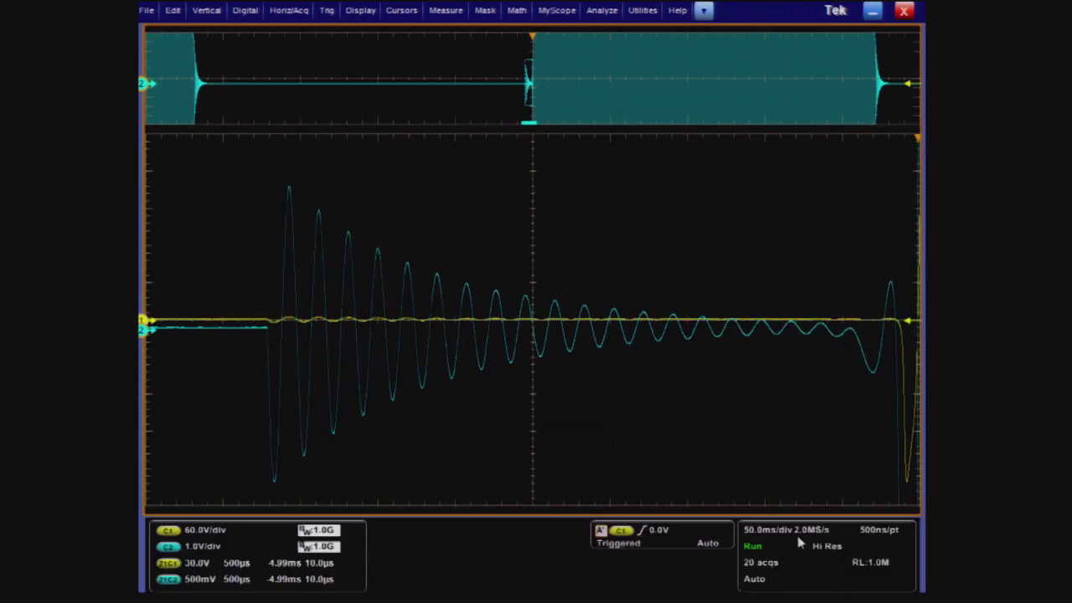